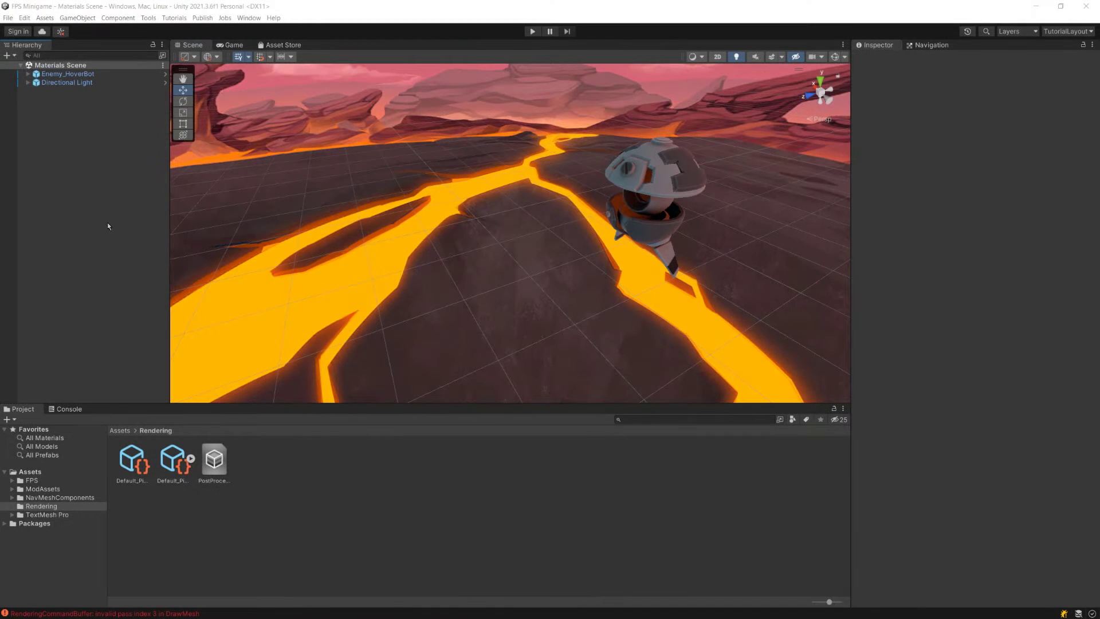
# Add a 3D cube to the Materials Scene.
pyautogui.rightClick(107, 220)
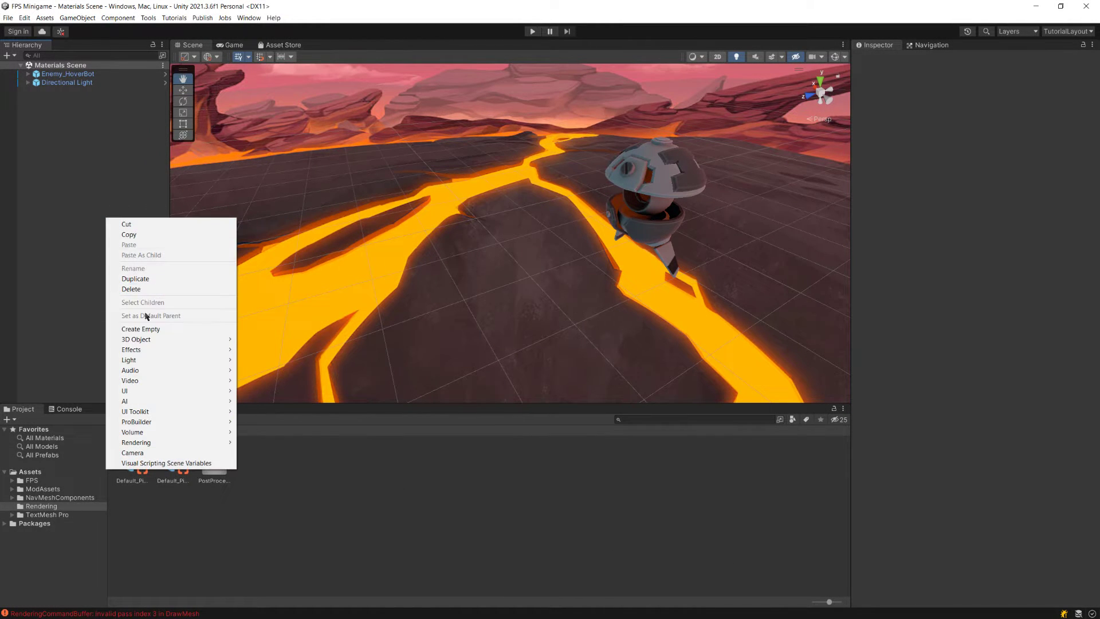
pyautogui.moveTo(211, 340)
pyautogui.click(252, 340)
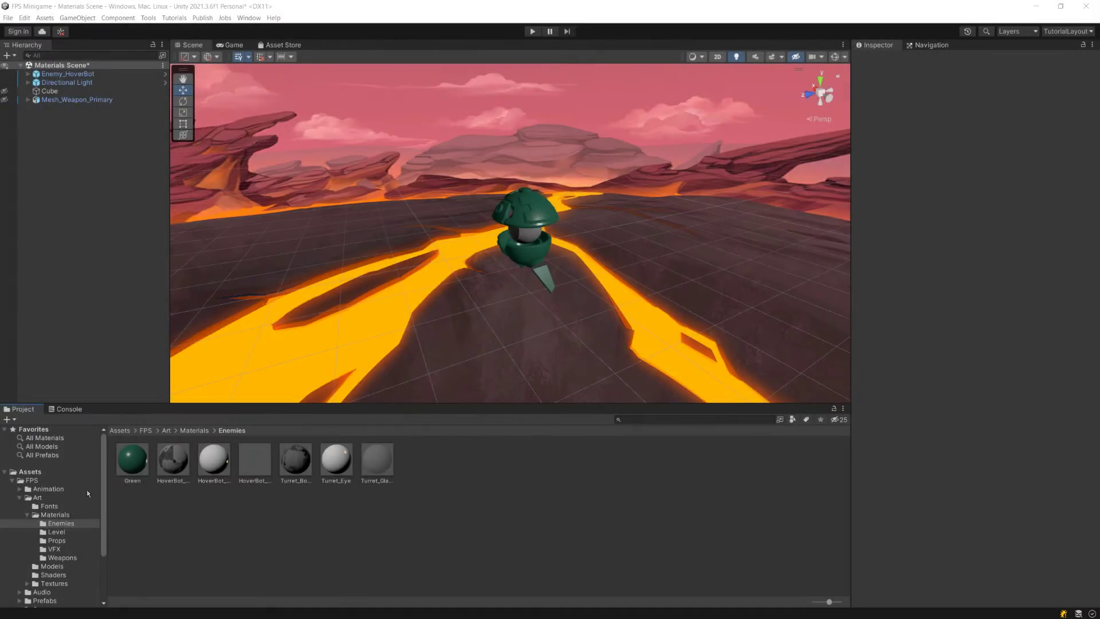
# Select the Green material and unhide the Cube and Mesh_Weapon_Primary objects in the scene view.
pyautogui.click(133, 459)
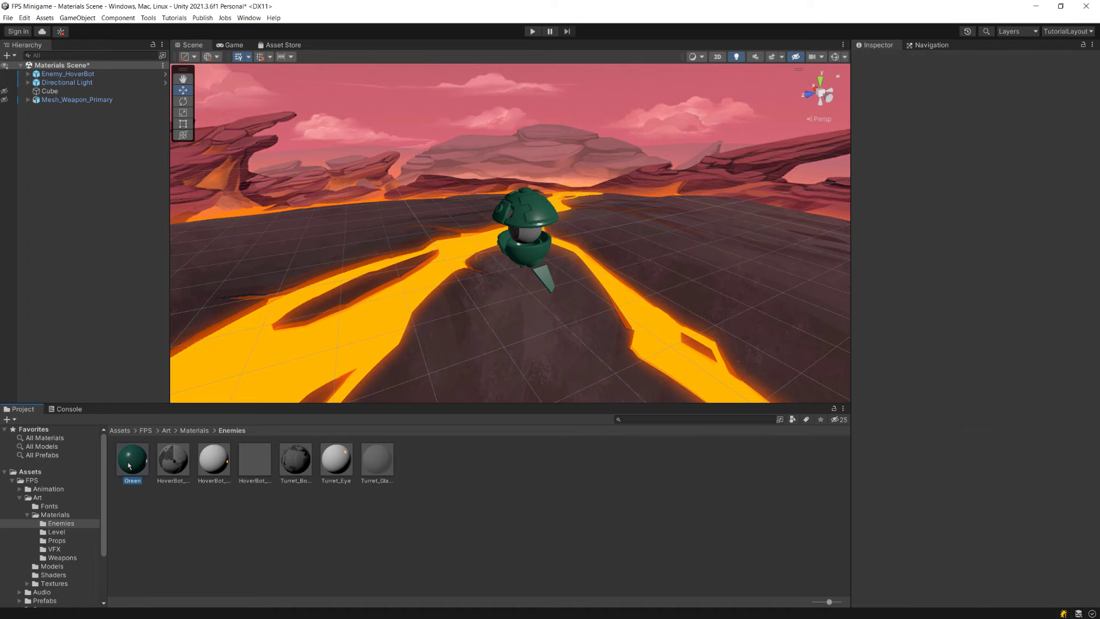
pyautogui.click(4, 91)
pyautogui.click(4, 100)
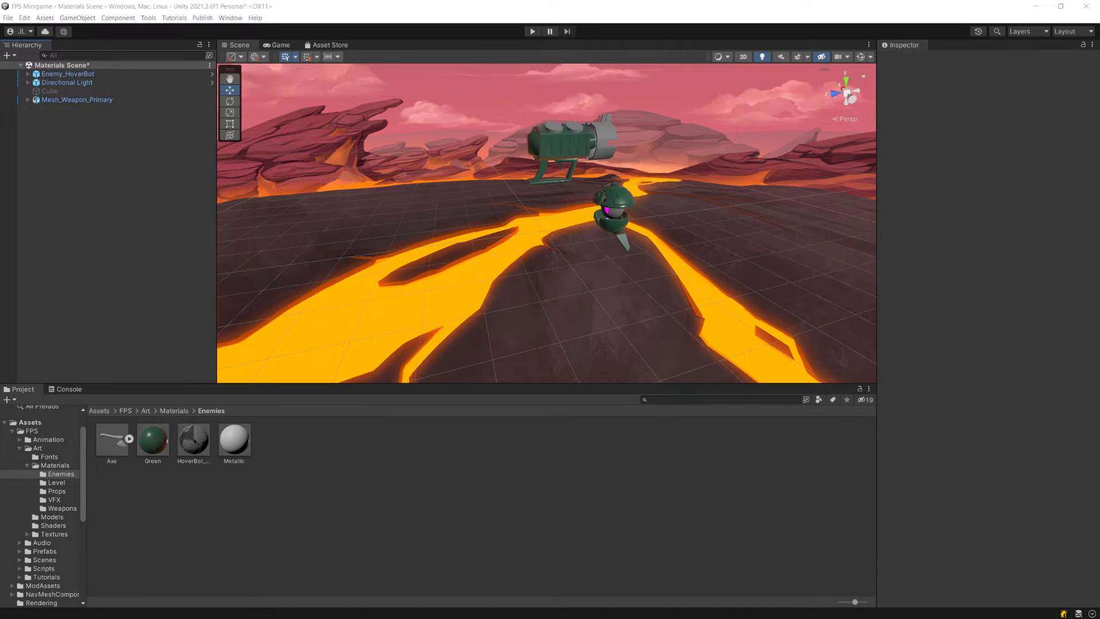
# Add another 3D cube to the scene and expand its material settings.
pyautogui.rightClick(116, 146)
pyautogui.moveTo(219, 270)
pyautogui.click(267, 268)
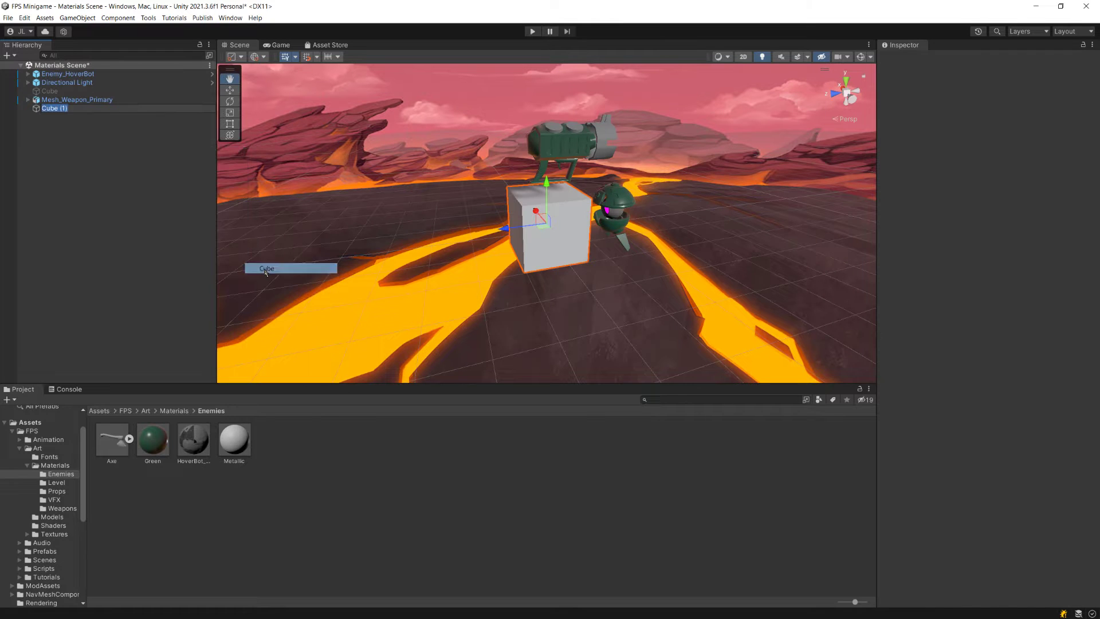
pyautogui.click(883, 326)
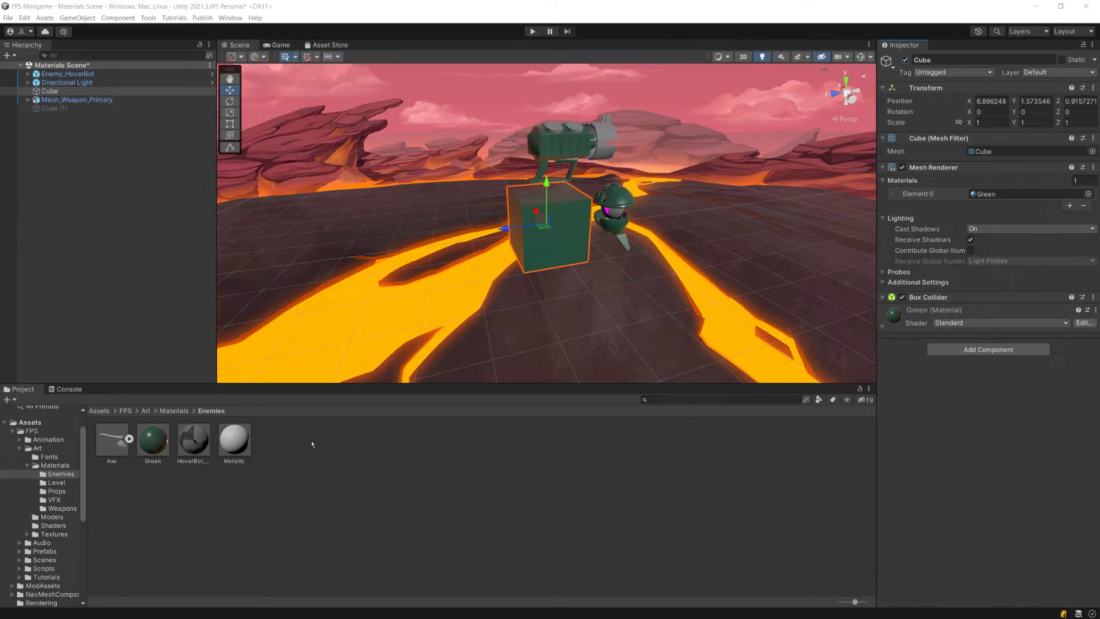
# Create a new material in the Enemies materials folder.
pyautogui.rightClick(312, 442)
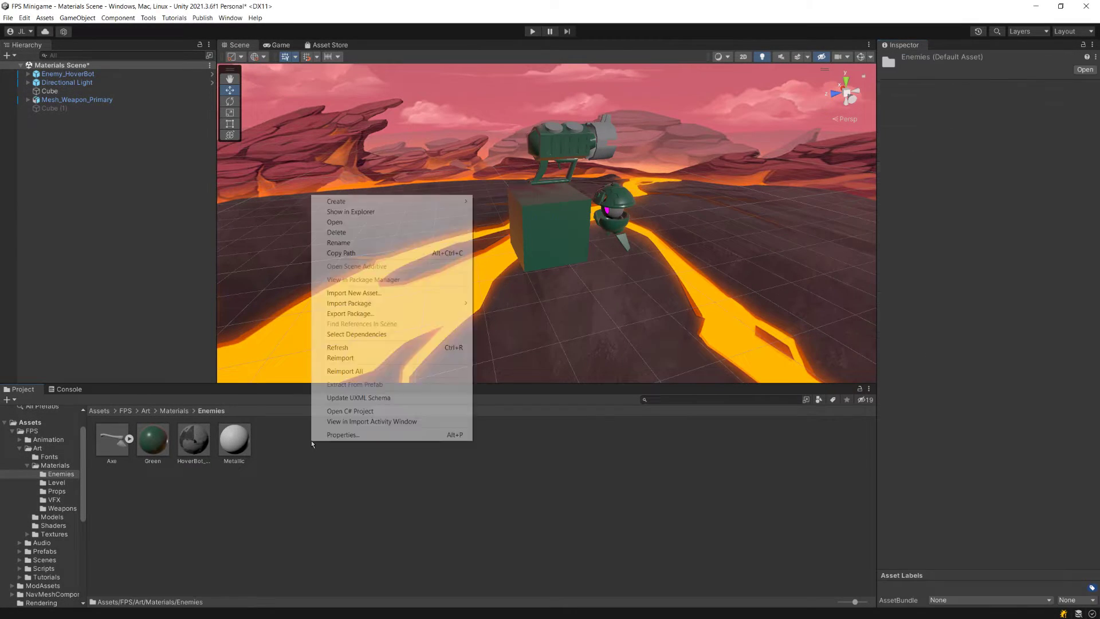
pyautogui.moveTo(390, 202)
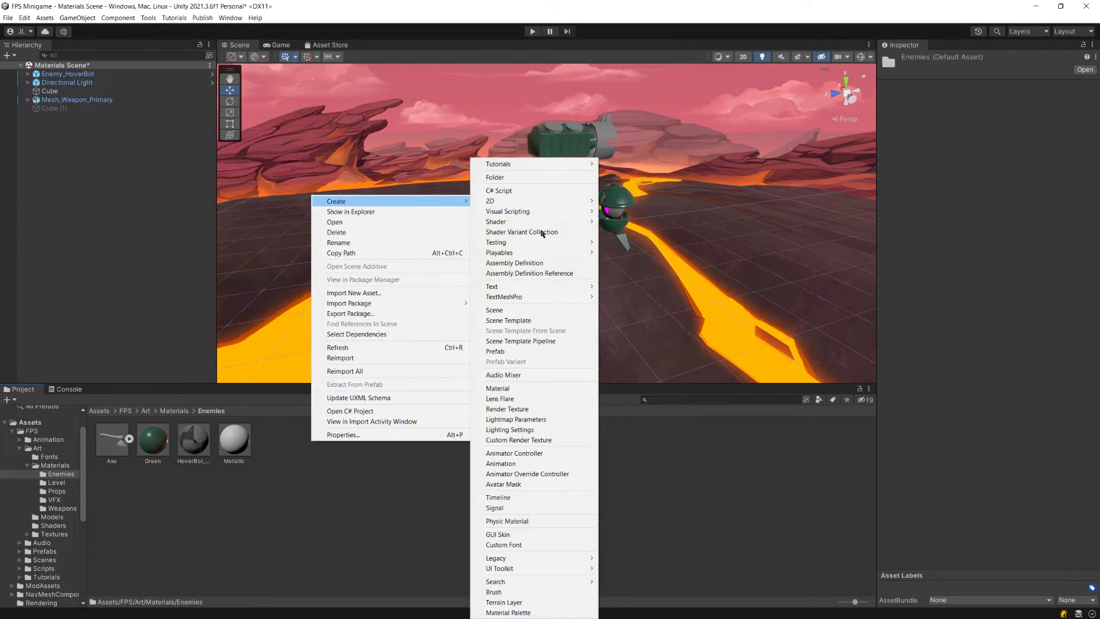
pyautogui.click(502, 389)
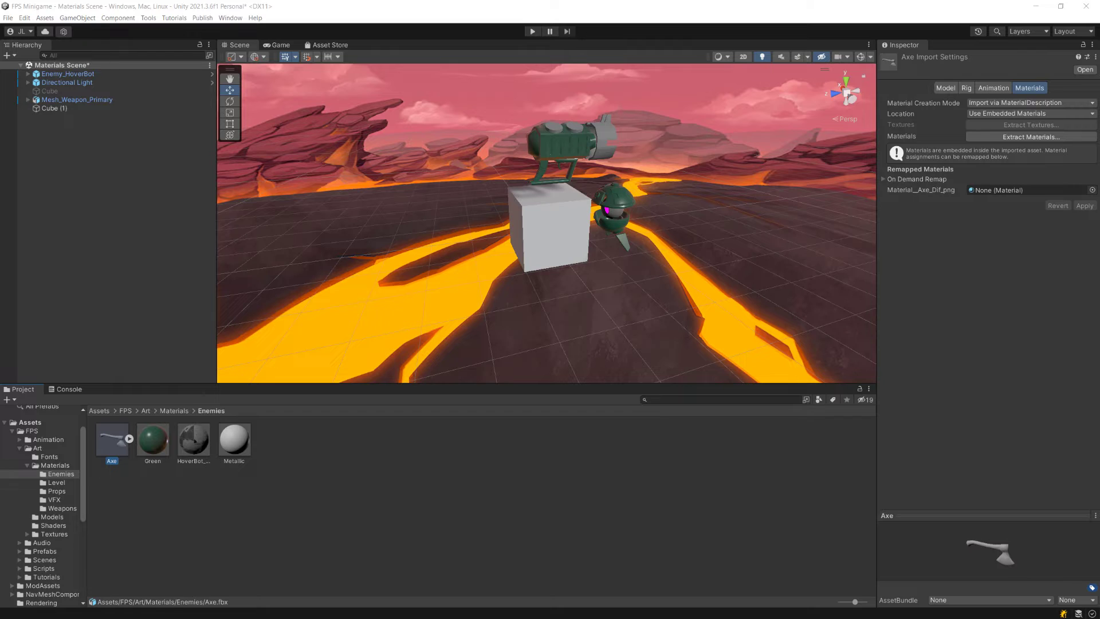
# Expand the Axe model asset, inspect its embedded Material__Axe_Dif_png material, and reselect the model.
pyautogui.click(129, 439)
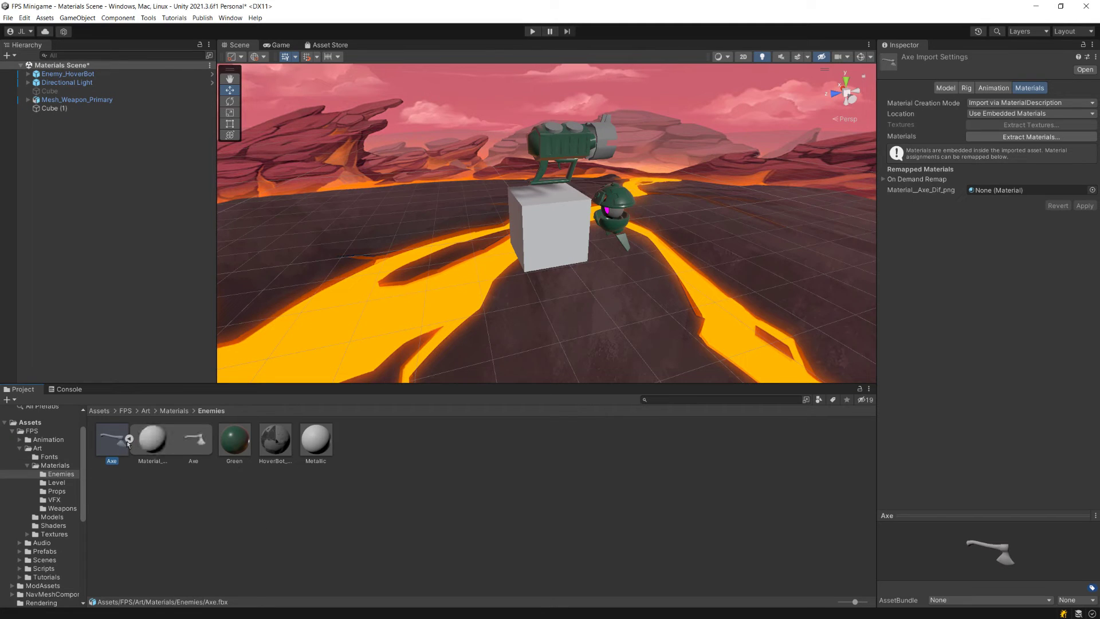
pyautogui.click(158, 443)
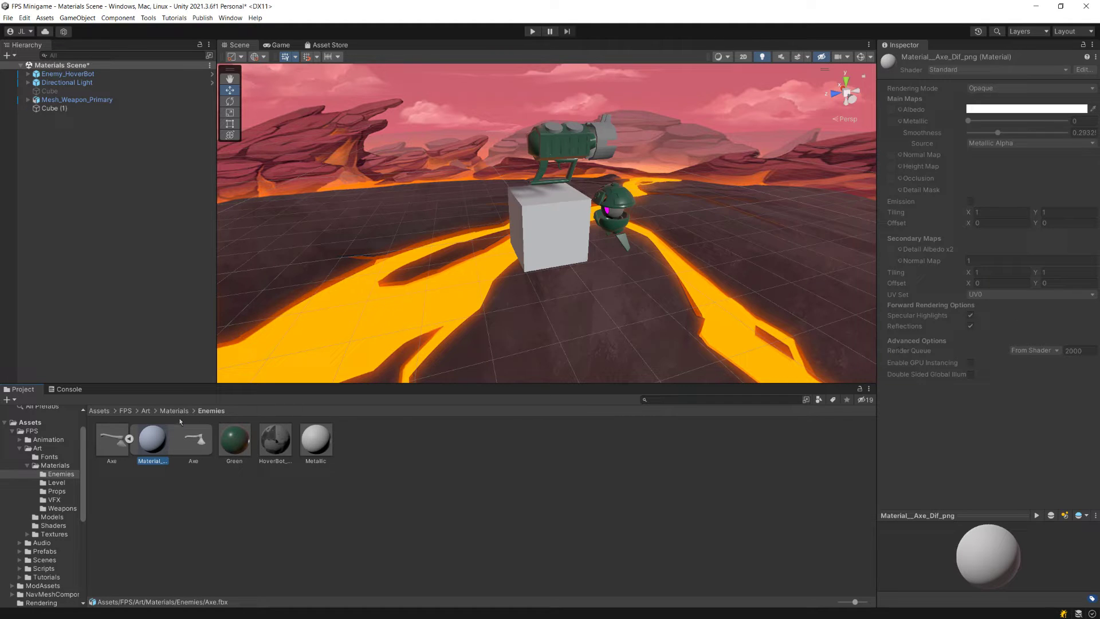
pyautogui.click(114, 439)
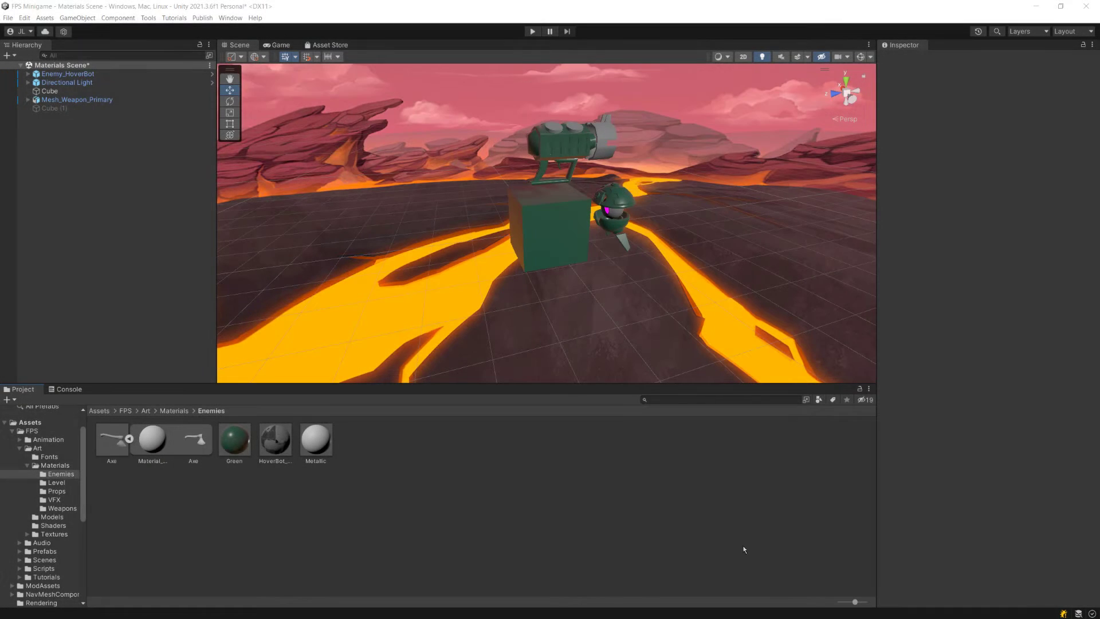
# Set the Green material's smoothness to 0.645 and examine its settings on the Cube object.
pyautogui.click(241, 454)
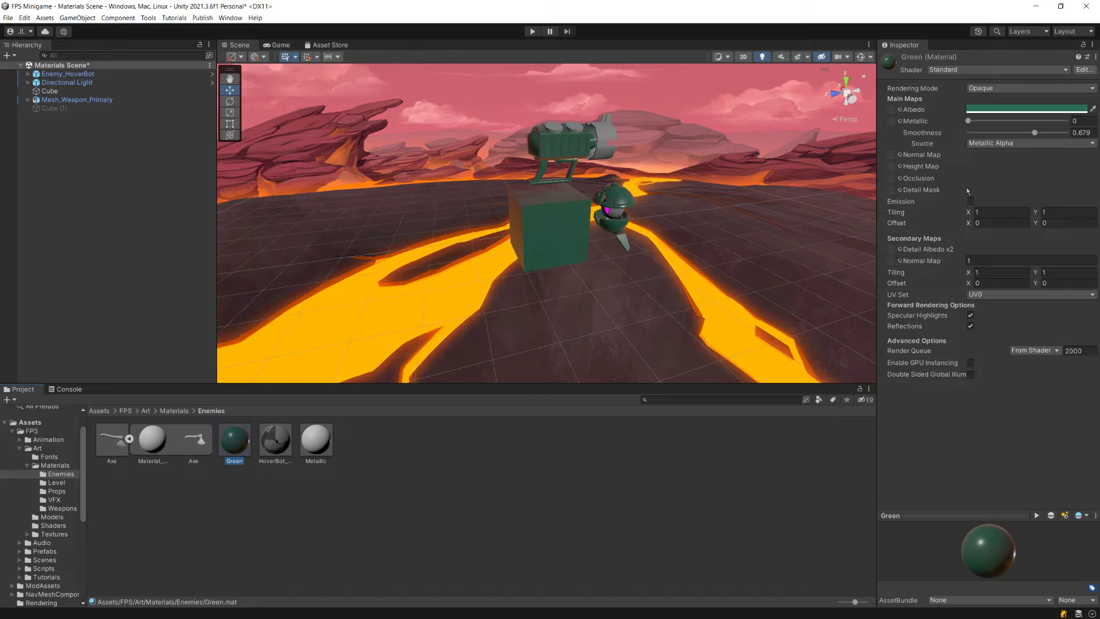
pyautogui.moveTo(1036, 133)
pyautogui.mouseDown()
pyautogui.moveTo(1014, 133)
pyautogui.moveTo(1035, 138)
pyautogui.mouseUp()
pyautogui.click(50, 91)
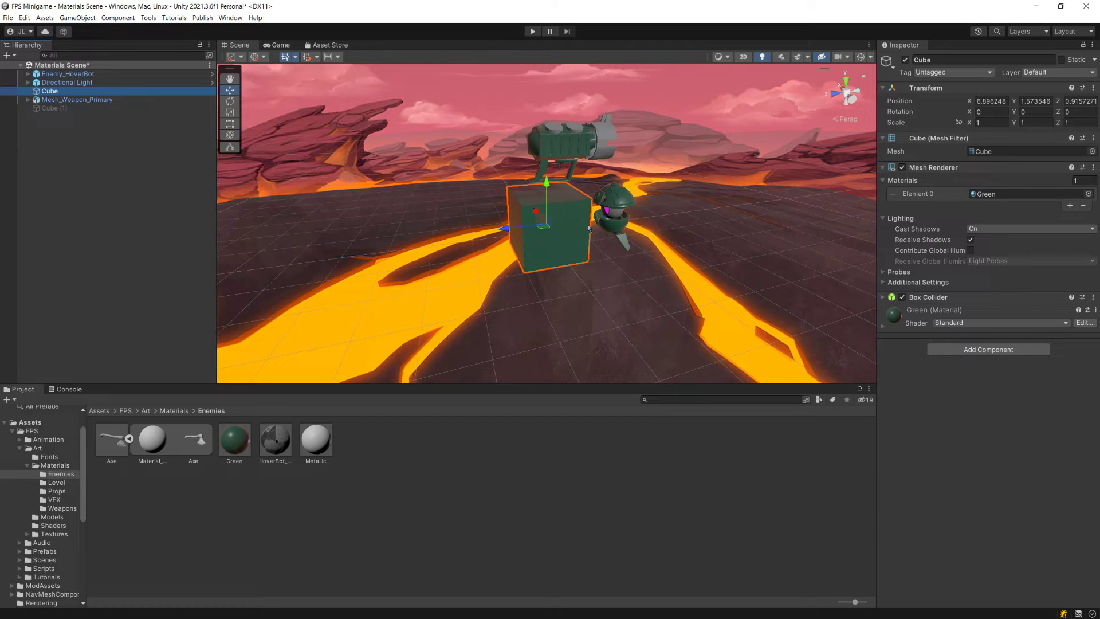
pyautogui.click(883, 326)
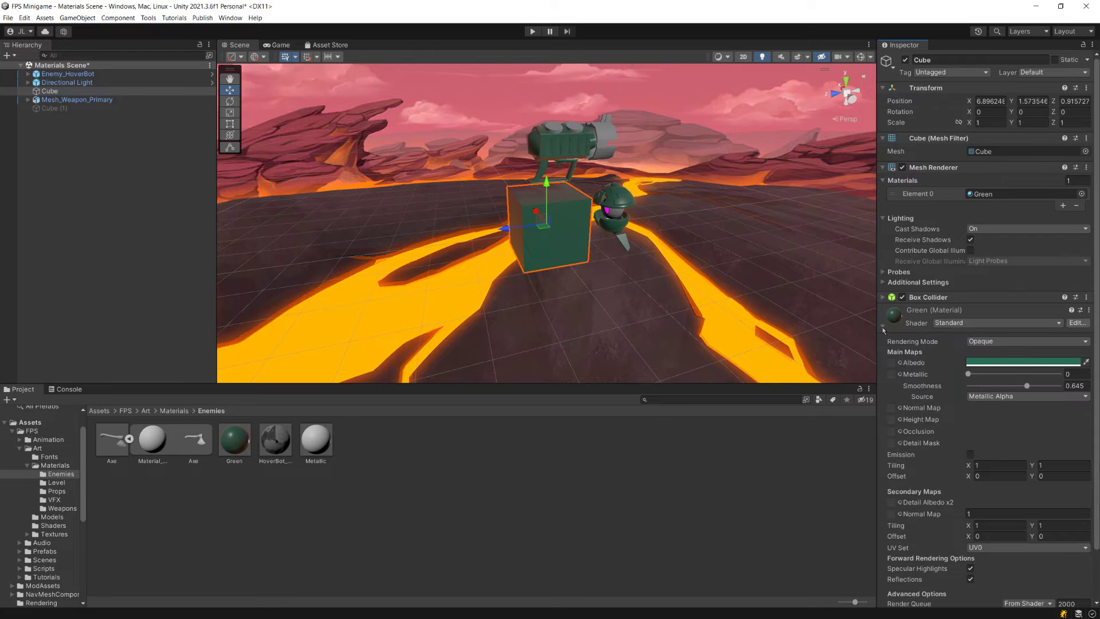
pyautogui.click(883, 327)
pyautogui.click(882, 327)
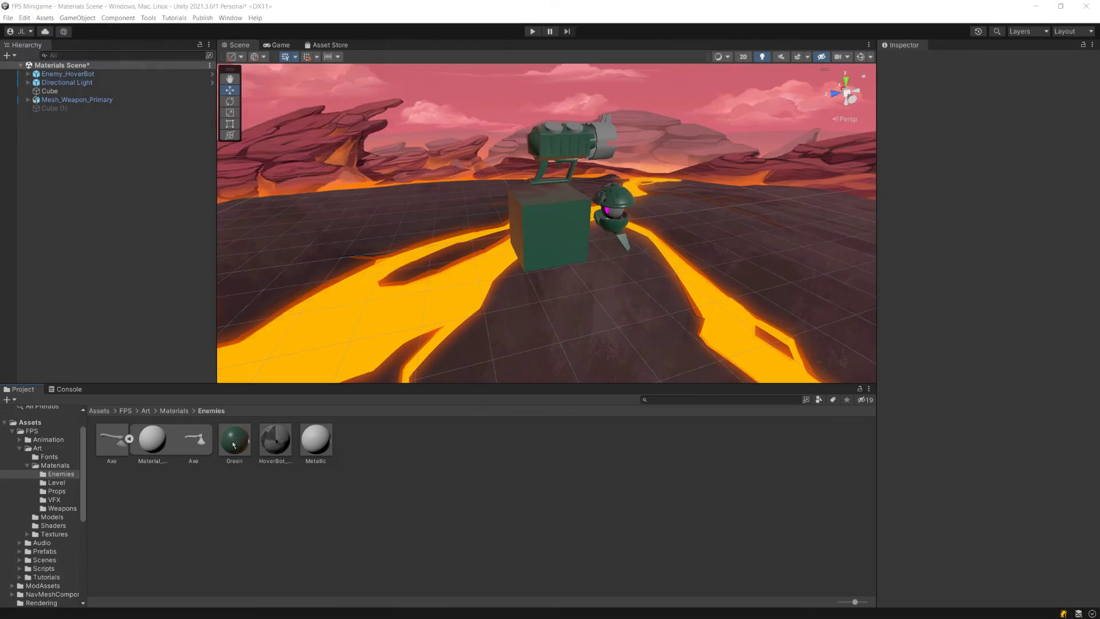
# Select the Green material and enlarge its preview.
pyautogui.click(234, 441)
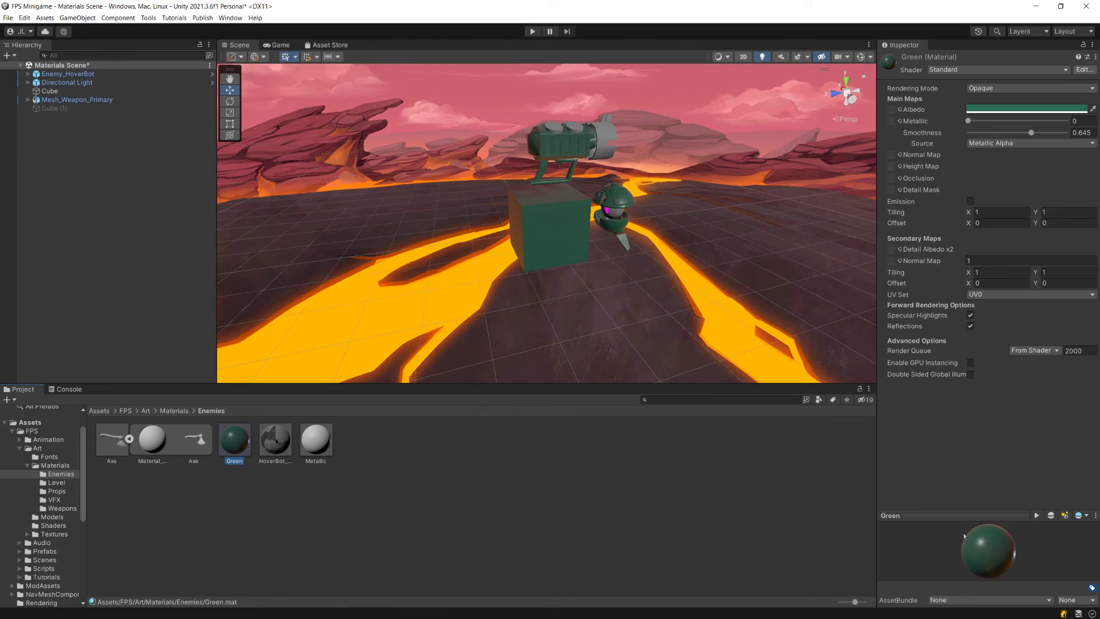
pyautogui.moveTo(977, 519); pyautogui.dragTo(977, 456)
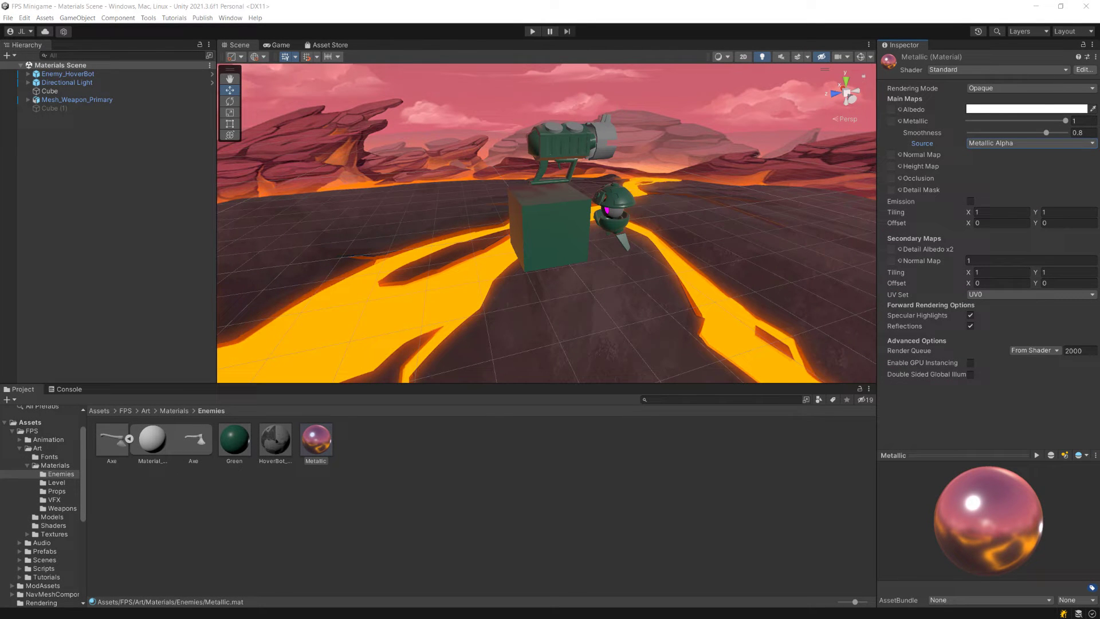
# Assign the Metallic material to the green Cube in the scene.
pyautogui.moveTo(327, 449); pyautogui.dragTo(57, 94)
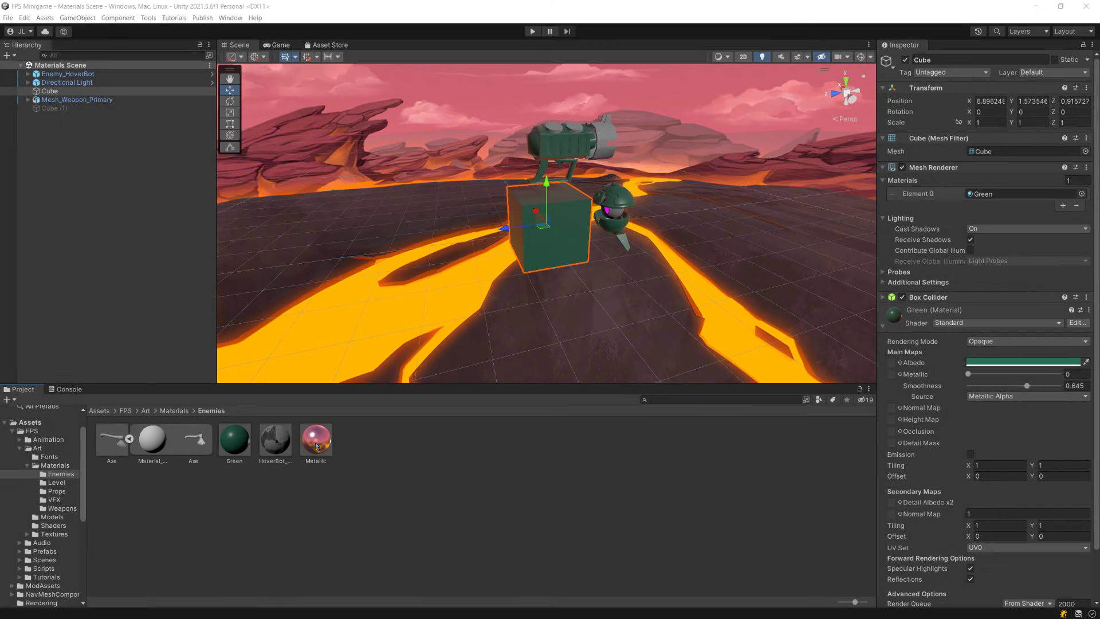
pyautogui.moveTo(317, 446); pyautogui.dragTo(994, 194)
pyautogui.moveTo(317, 446); pyautogui.dragTo(563, 224)
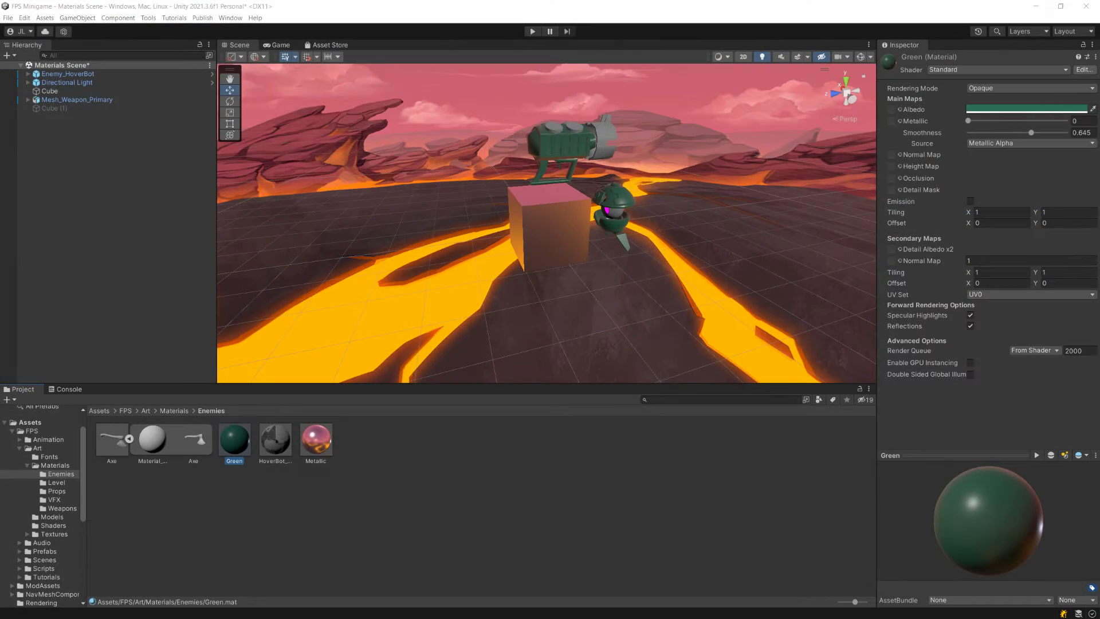
# Try other shades for the Green material's Albedo color.
pyautogui.click(1025, 109)
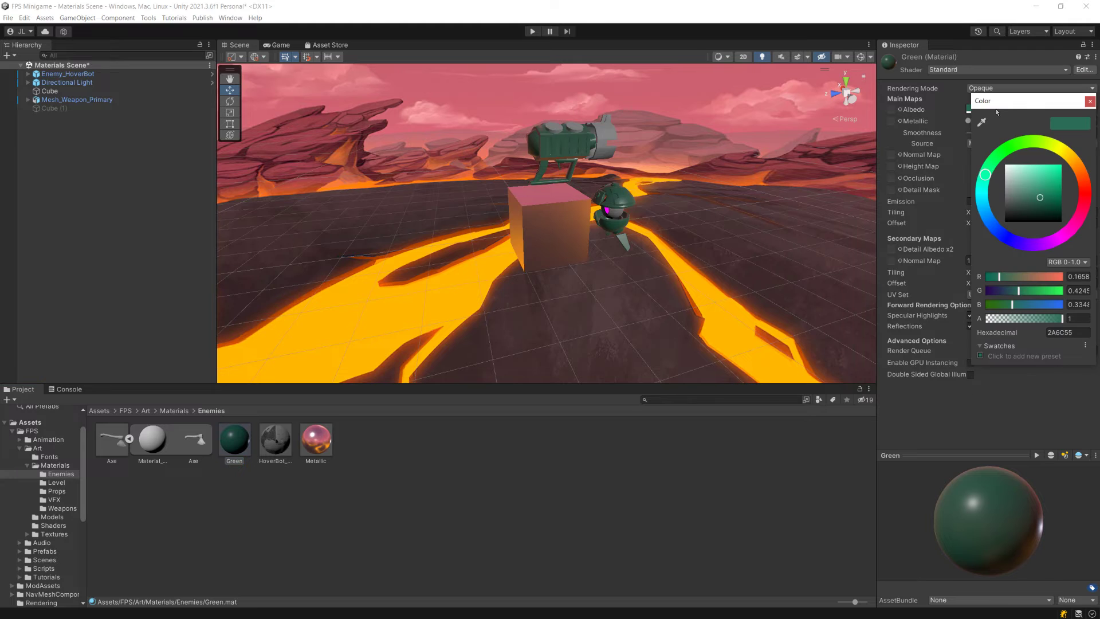
pyautogui.click(1035, 201)
pyautogui.moveTo(1035, 201)
pyautogui.mouseDown()
pyautogui.moveTo(1012, 173)
pyautogui.moveTo(1039, 169)
pyautogui.moveTo(1046, 183)
pyautogui.moveTo(983, 197)
pyautogui.moveTo(1000, 232)
pyautogui.moveTo(1041, 241)
pyautogui.moveTo(1074, 213)
pyautogui.moveTo(1087, 180)
pyautogui.moveTo(1063, 152)
pyautogui.moveTo(1024, 150)
pyautogui.mouseUp()
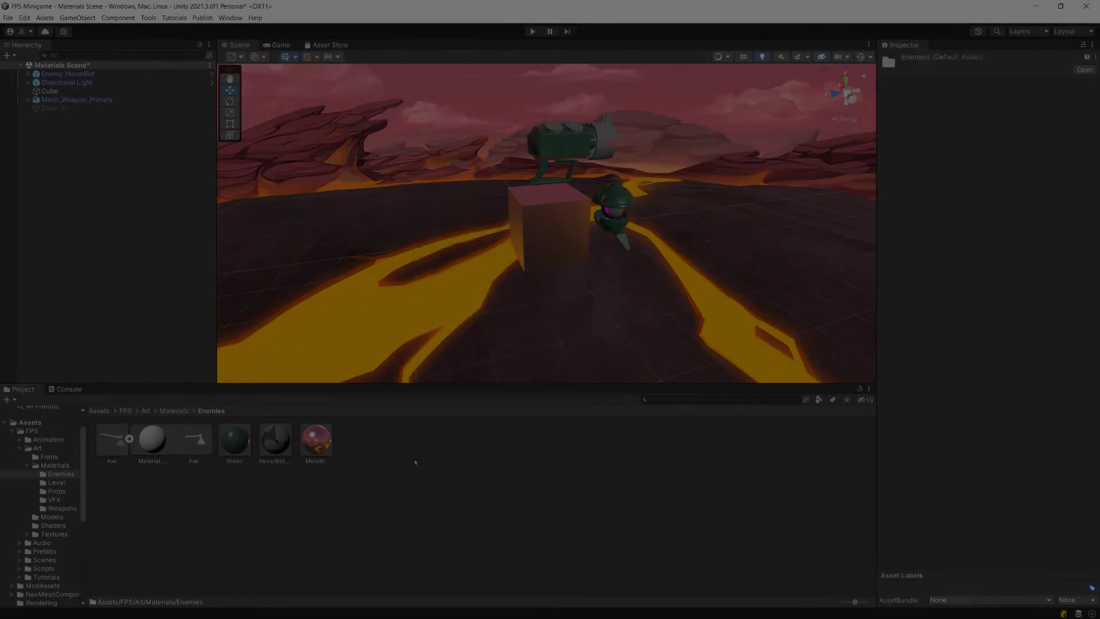
# Create a material with the default name New Material in the Enemies folder.
pyautogui.rightClick(414, 459)
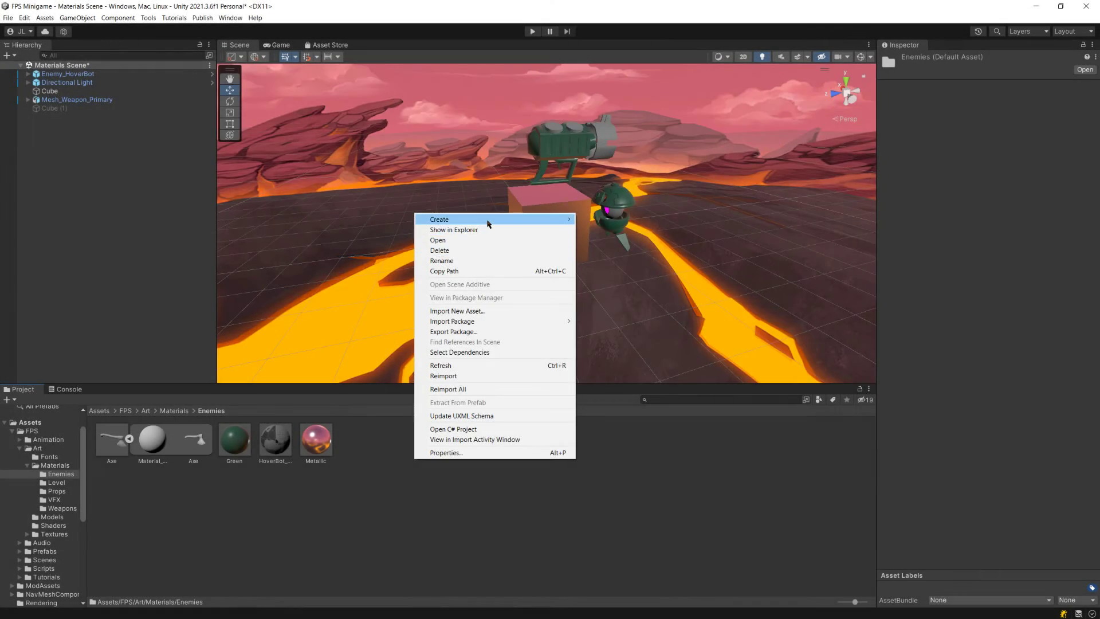
pyautogui.moveTo(493, 223)
pyautogui.click(630, 391)
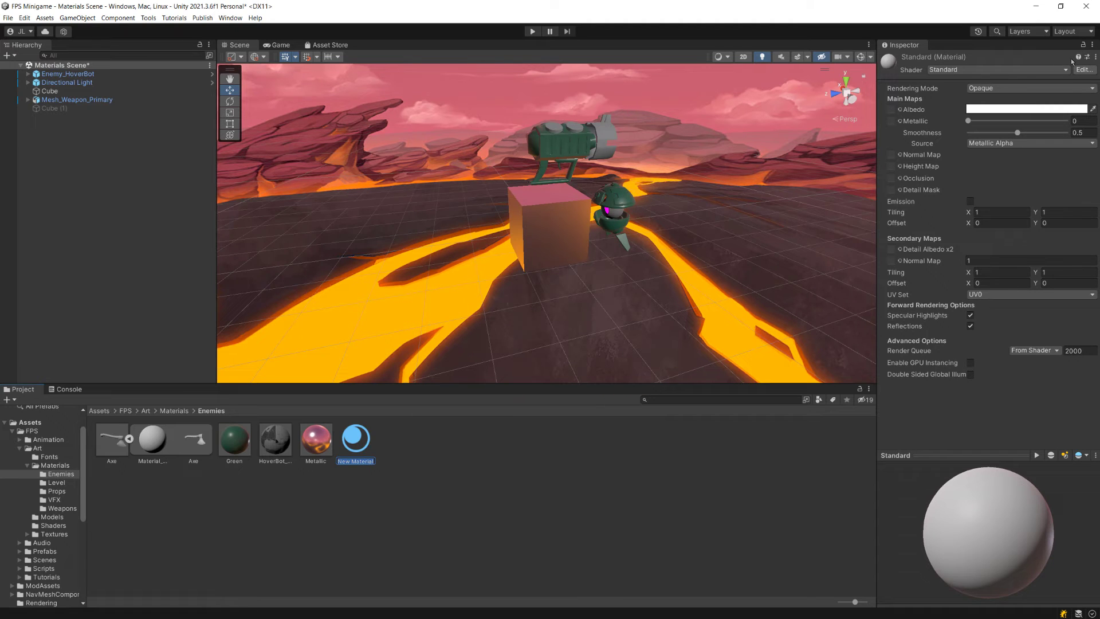
# Browse the shaders available for New Material, including the Skybox group, and return to the main shader list.
pyautogui.click(1008, 70)
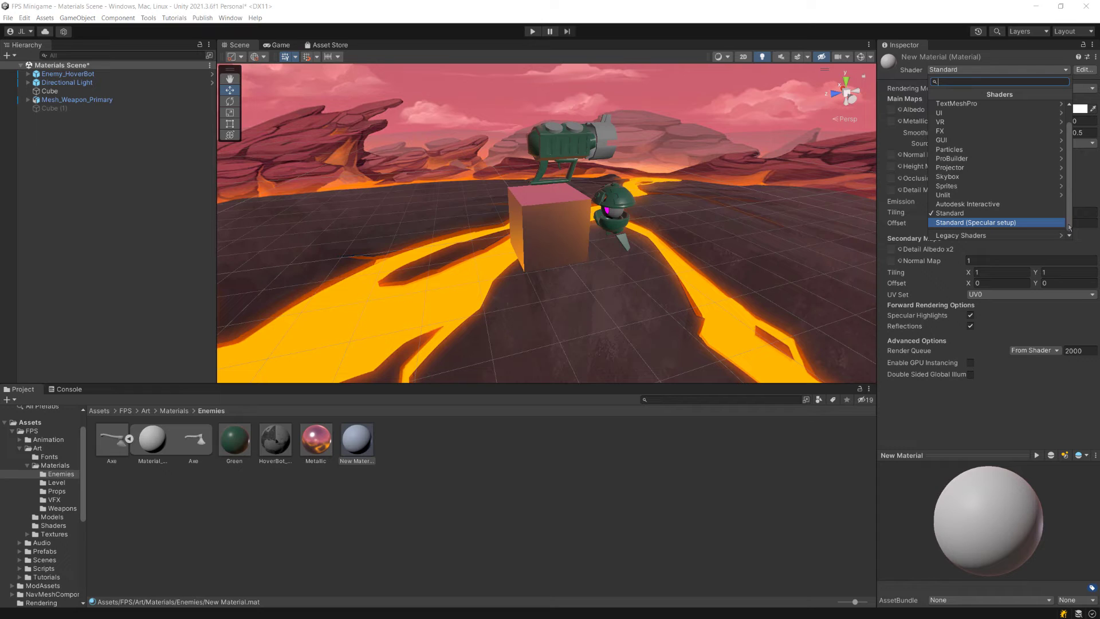
pyautogui.click(1059, 177)
pyautogui.click(933, 95)
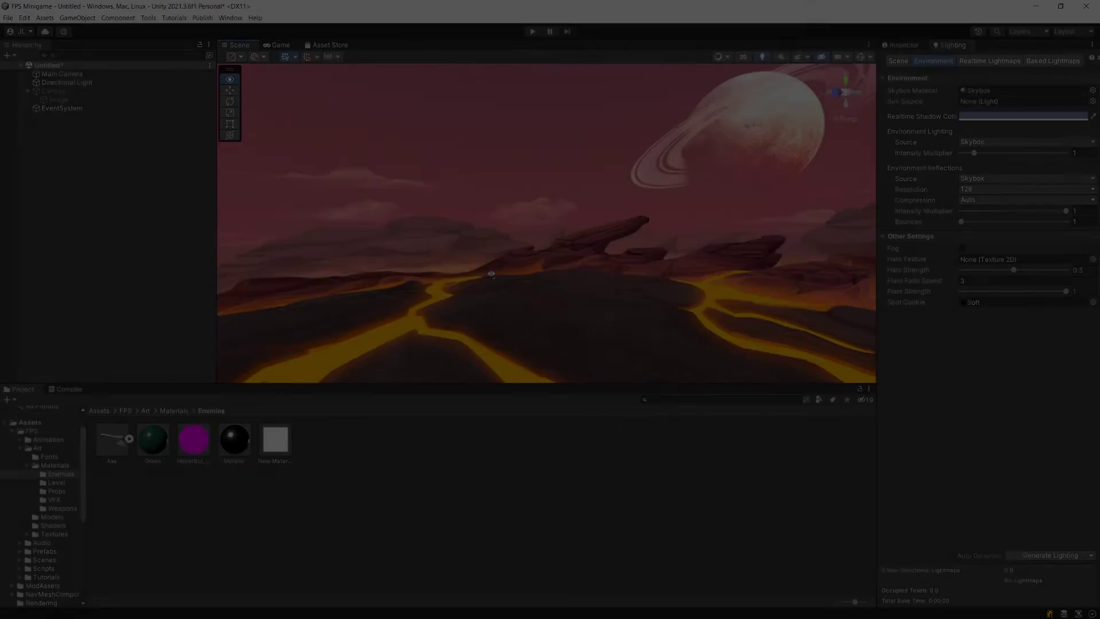
# Try the Unlit Color shader on the Metallic material.
pyautogui.moveTo(491, 273); pyautogui.dragTo(549, 242, button='right')
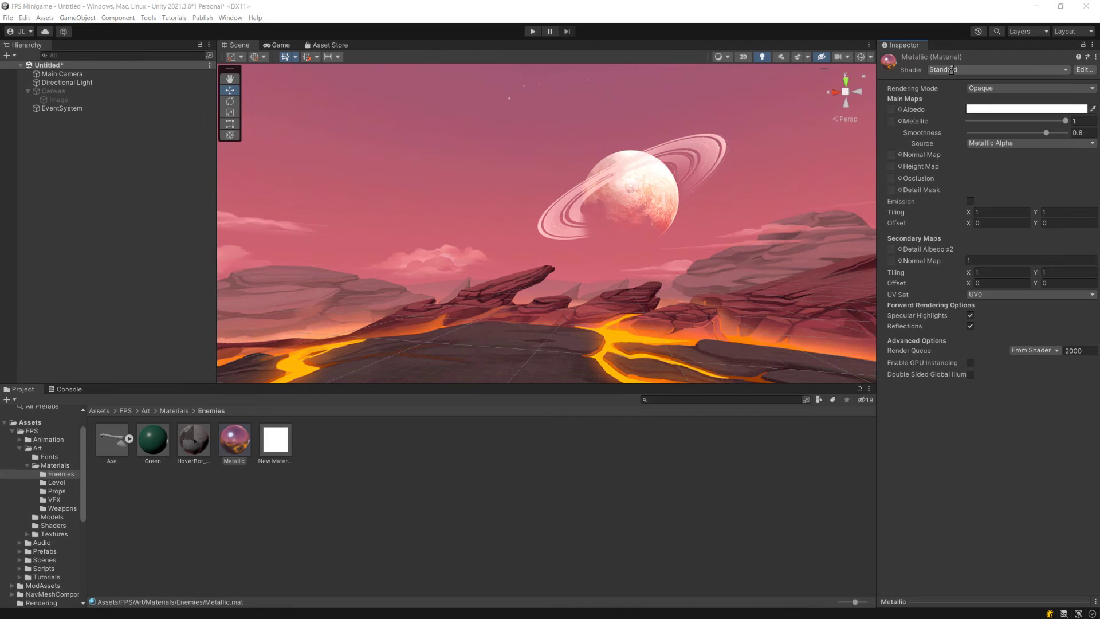
pyautogui.click(951, 70)
pyautogui.click(952, 214)
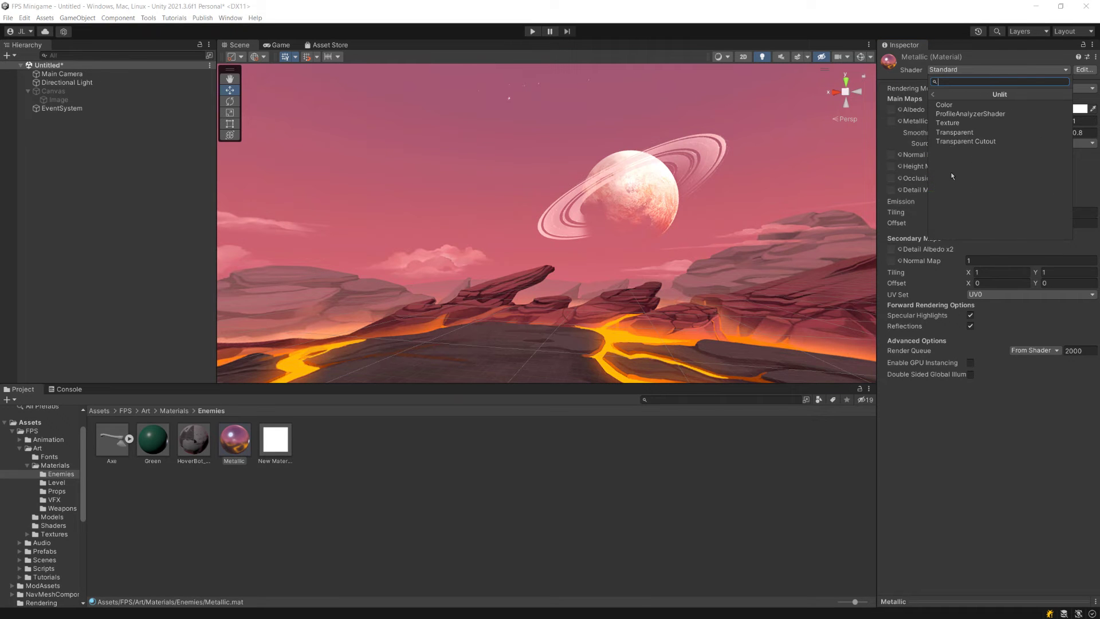
pyautogui.click(944, 104)
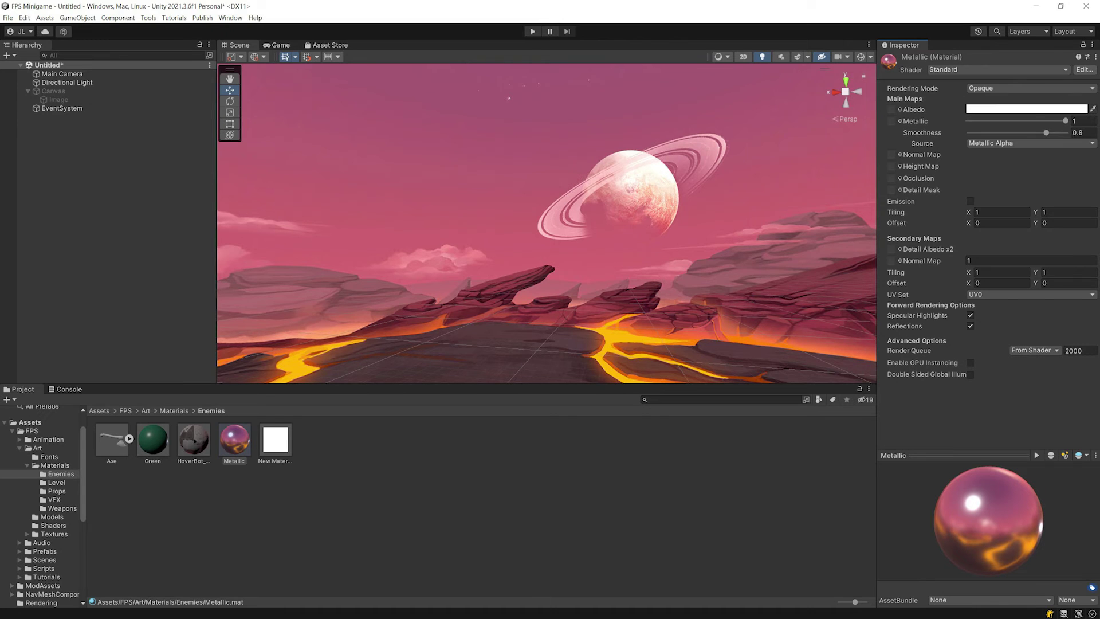
# Set the Metallic material's Albedo color to the muted red B78484.
pyautogui.click(1025, 109)
pyautogui.click(1020, 181)
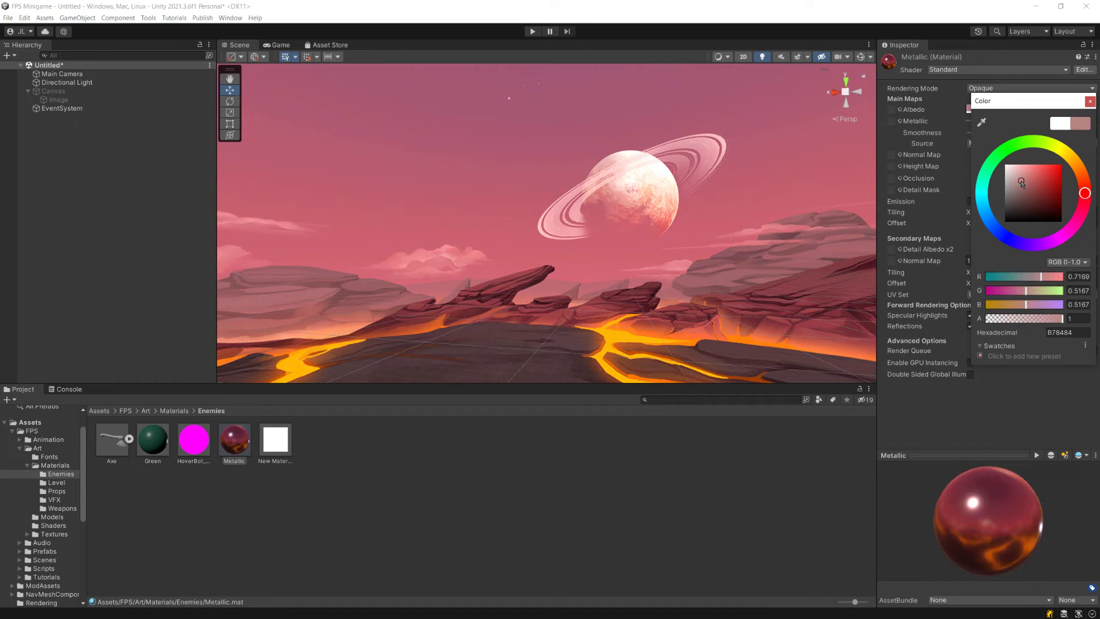
pyautogui.click(1090, 100)
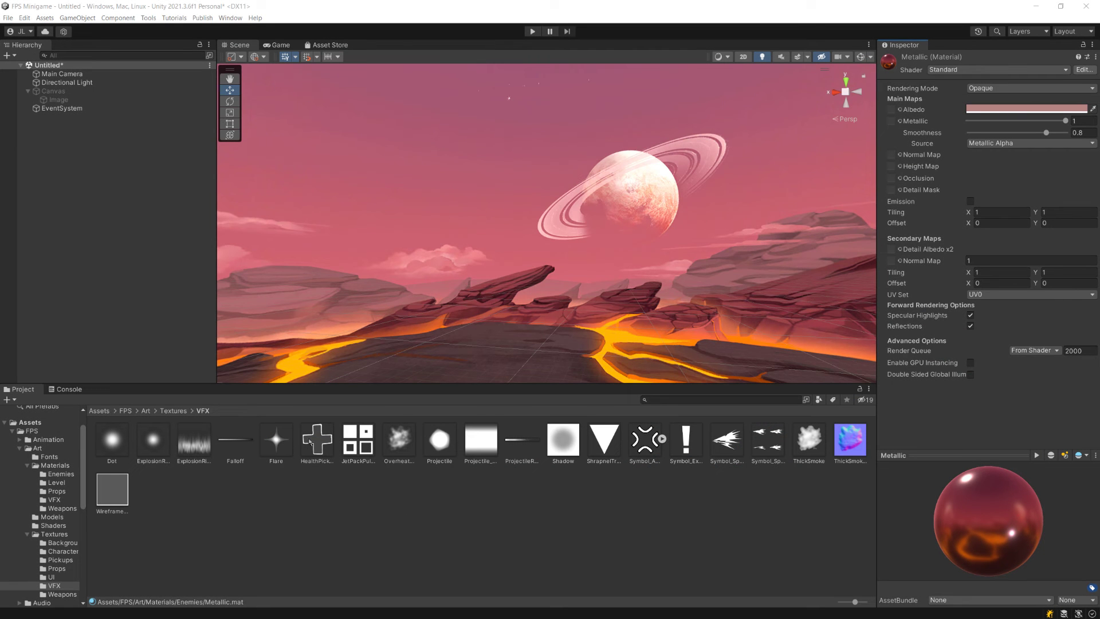
# Assign the HealthPickUp texture to the Metallic material's Albedo map.
pyautogui.moveTo(309, 441)
pyautogui.mouseDown()
pyautogui.moveTo(862, 160)
pyautogui.moveTo(892, 108)
pyautogui.mouseUp()
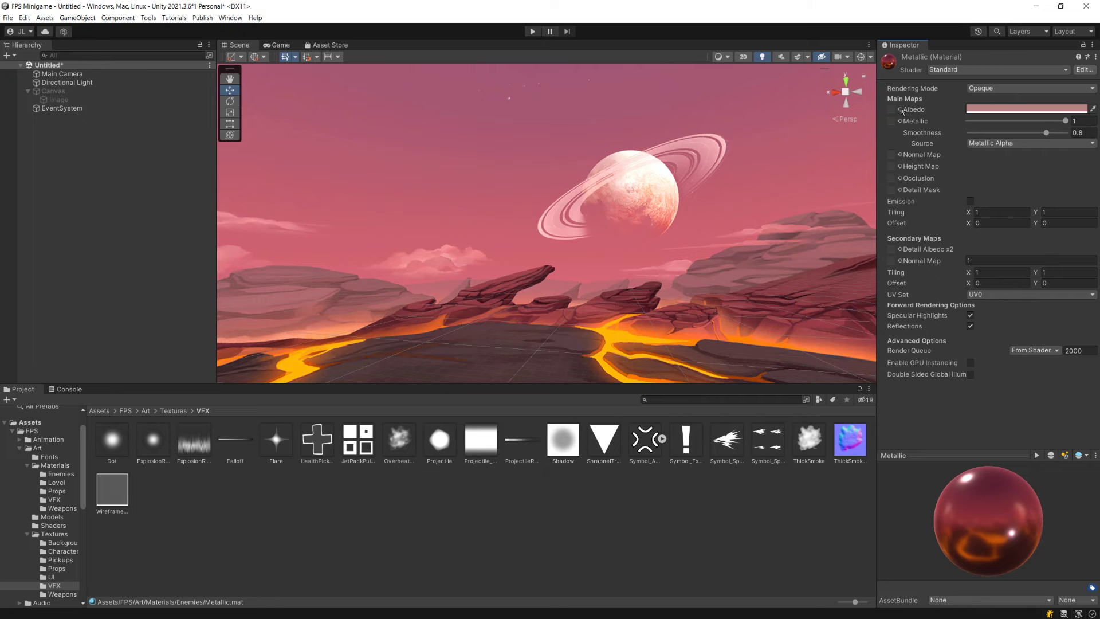
pyautogui.click(900, 109)
pyautogui.write('health')
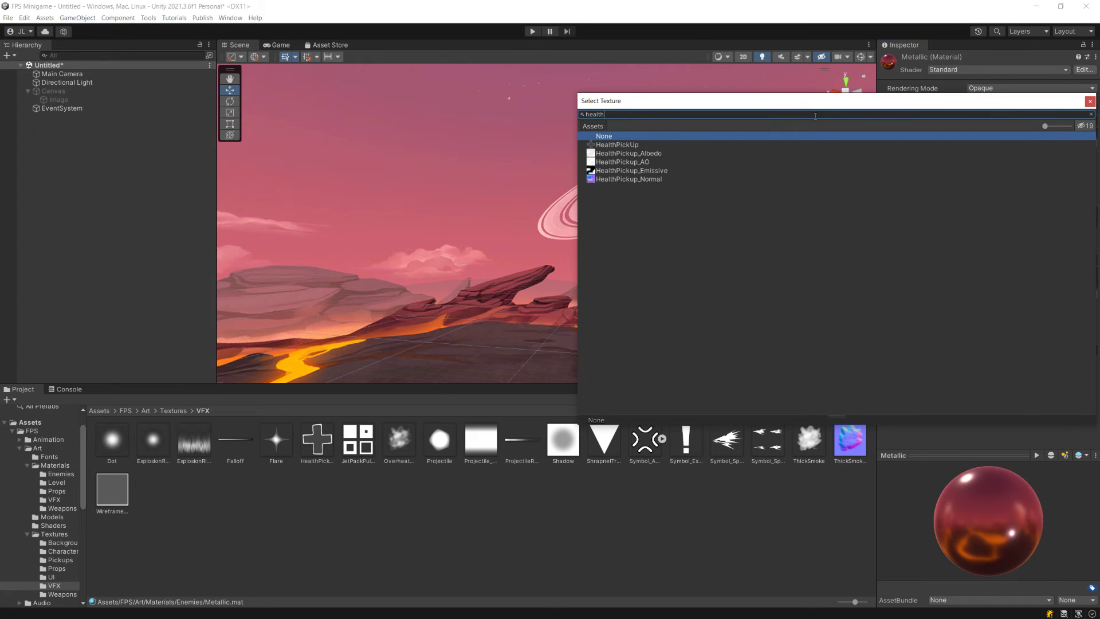
pyautogui.press('Down')
pyautogui.press('Return')
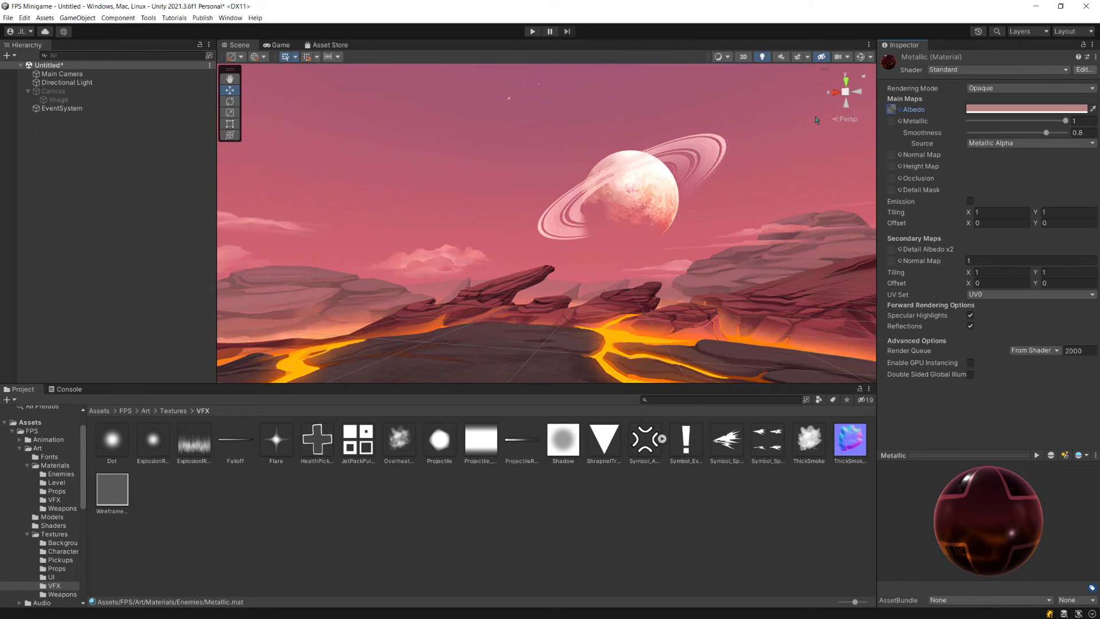